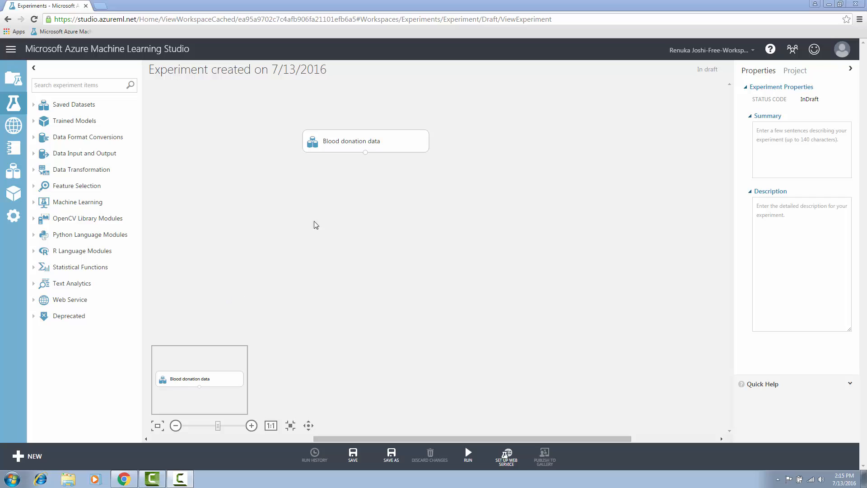
# Visualize the output of the Blood donation data dataset on the canvas
pyautogui.click(374, 143)
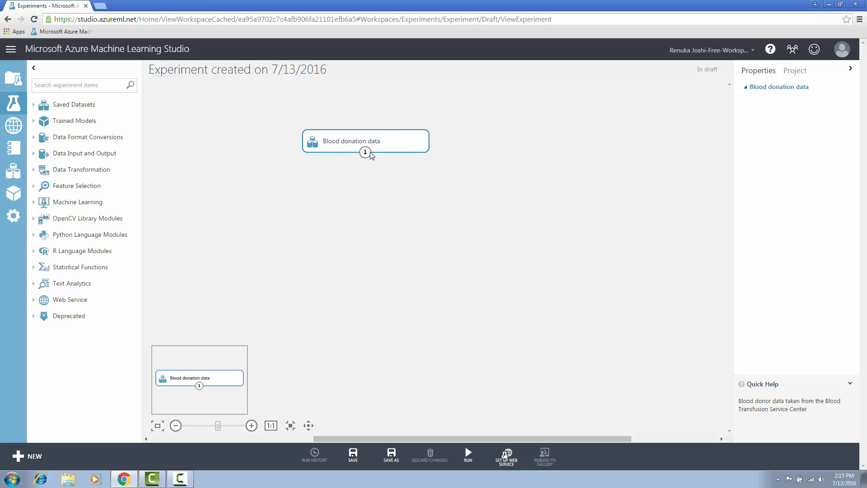
pyautogui.rightClick(365, 152)
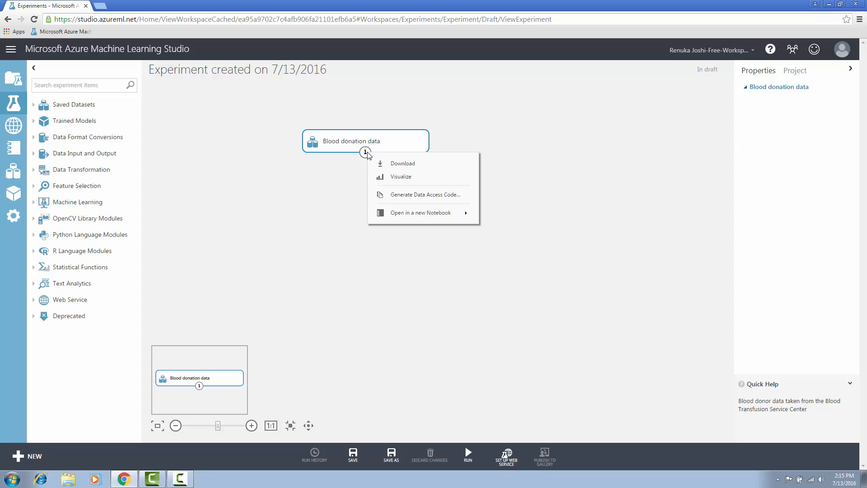
pyautogui.click(390, 169)
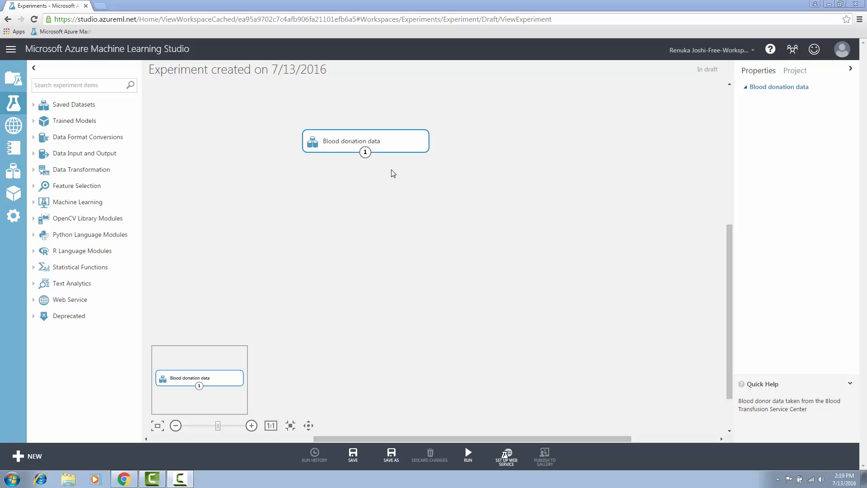
# Find the Export Data module, place it below Blood donation data, and connect the dataset's output to its input
pyautogui.click(106, 87)
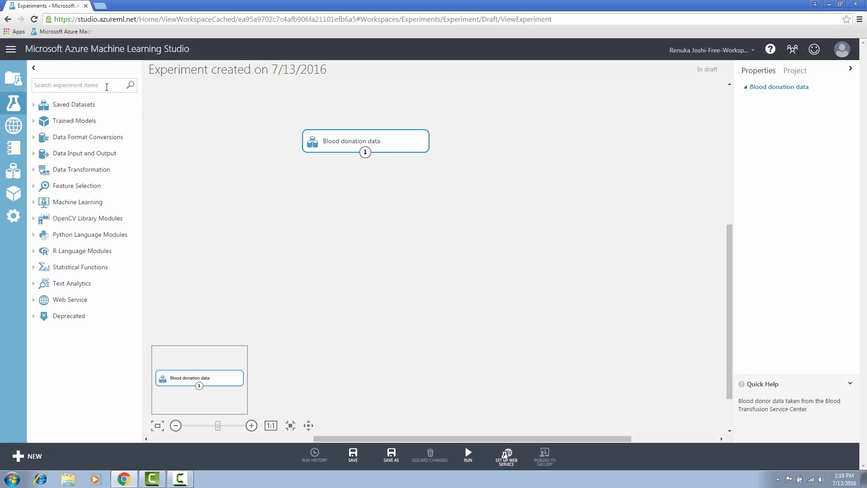
pyautogui.write('export')
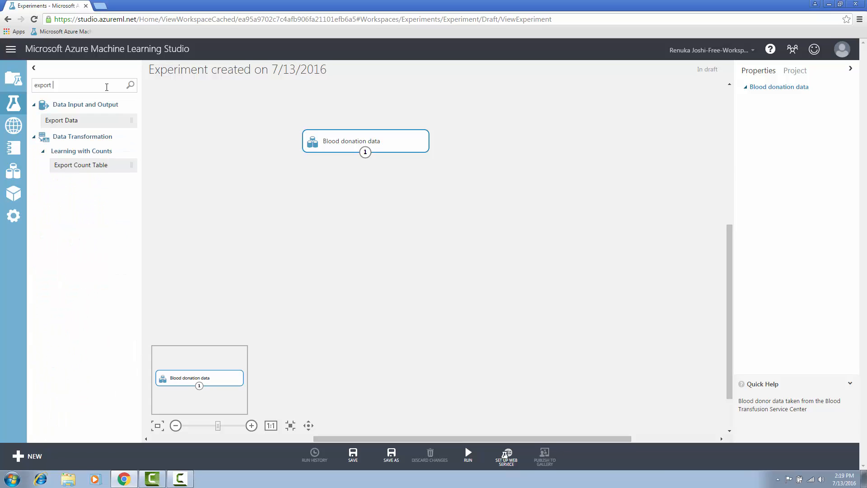
pyautogui.write(' da')
pyautogui.click(73, 124)
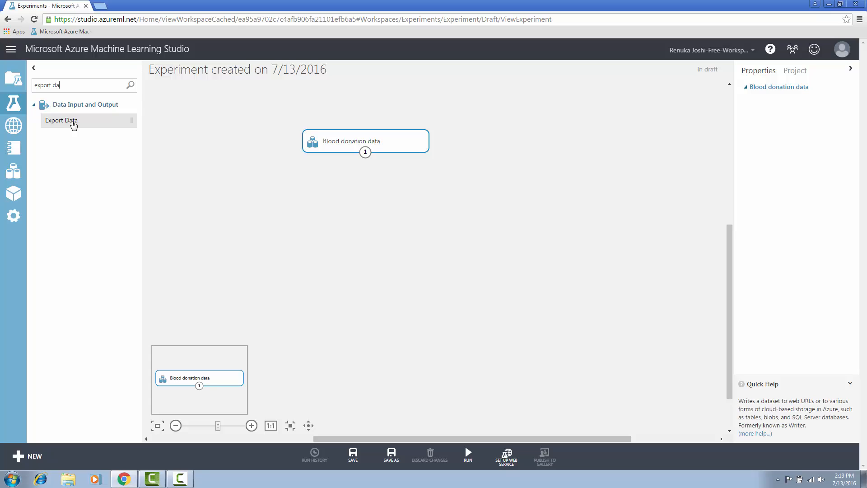
pyautogui.moveTo(74, 124); pyautogui.dragTo(368, 202)
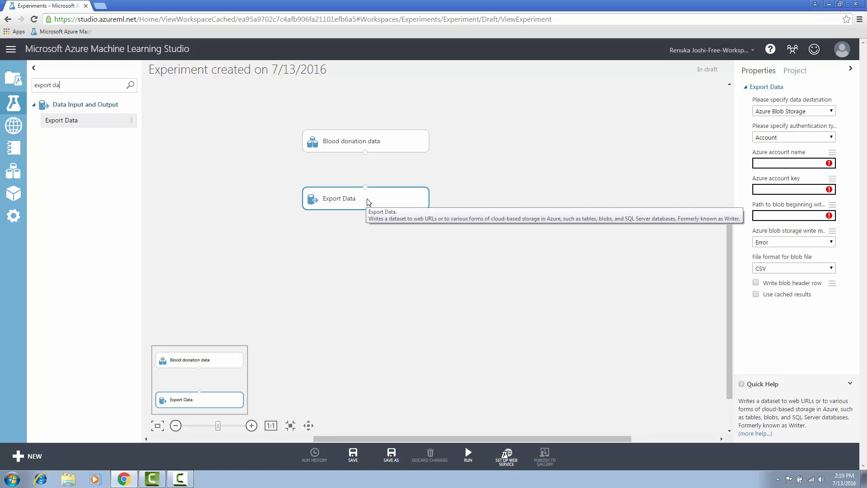
pyautogui.moveTo(366, 154); pyautogui.dragTo(369, 197)
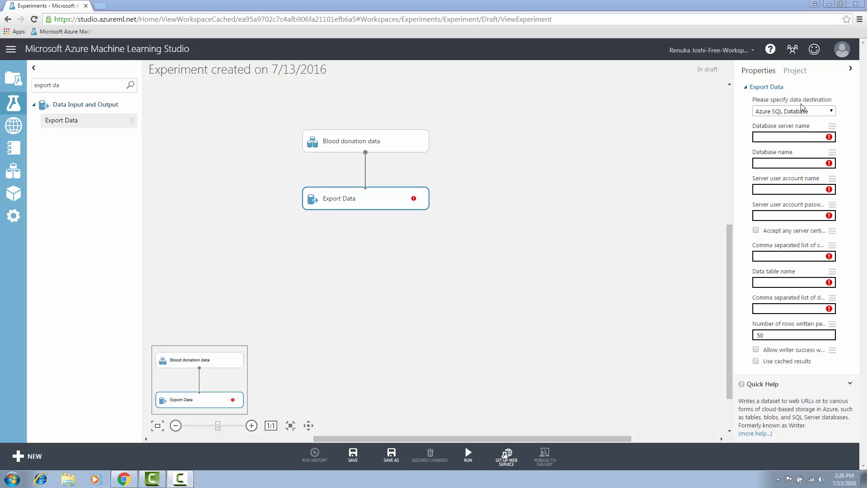
# Set the Export Data destination to Hive Query and the location of output data to Azure
pyautogui.click(824, 113)
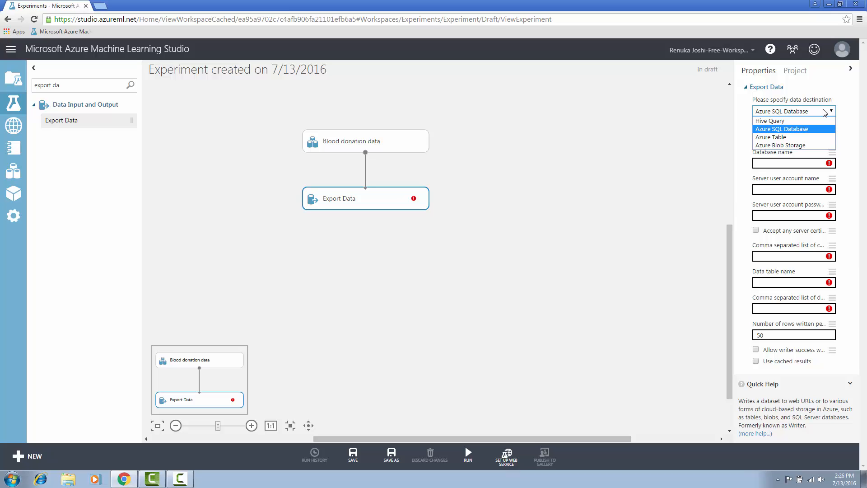
pyautogui.click(781, 121)
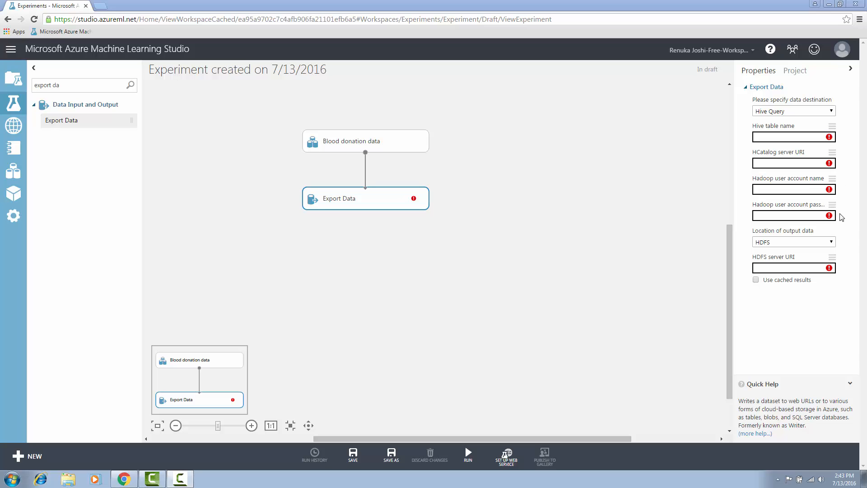
pyautogui.click(829, 242)
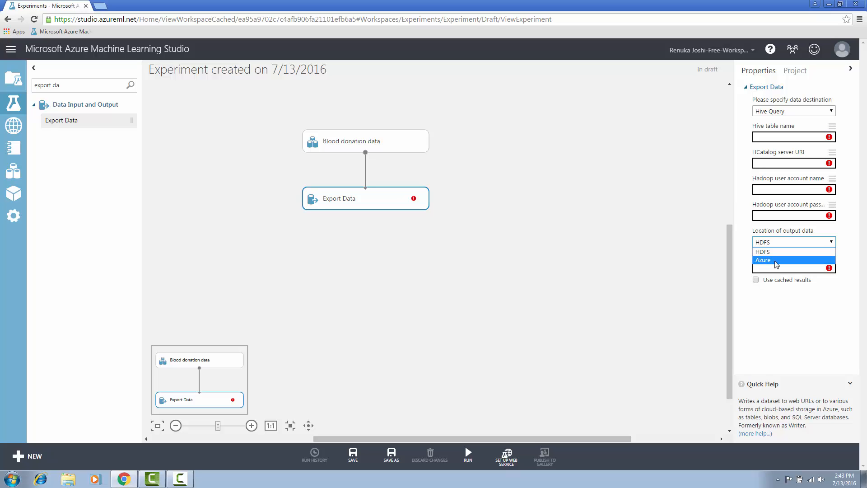
pyautogui.click(799, 253)
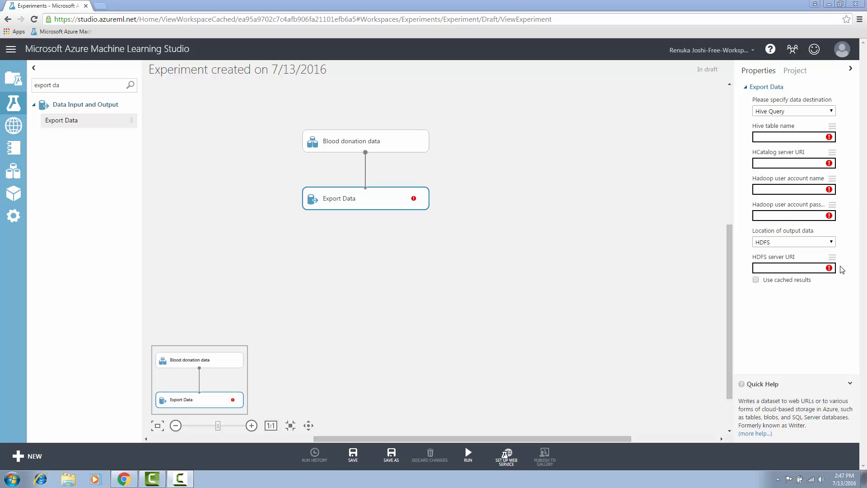
pyautogui.click(823, 241)
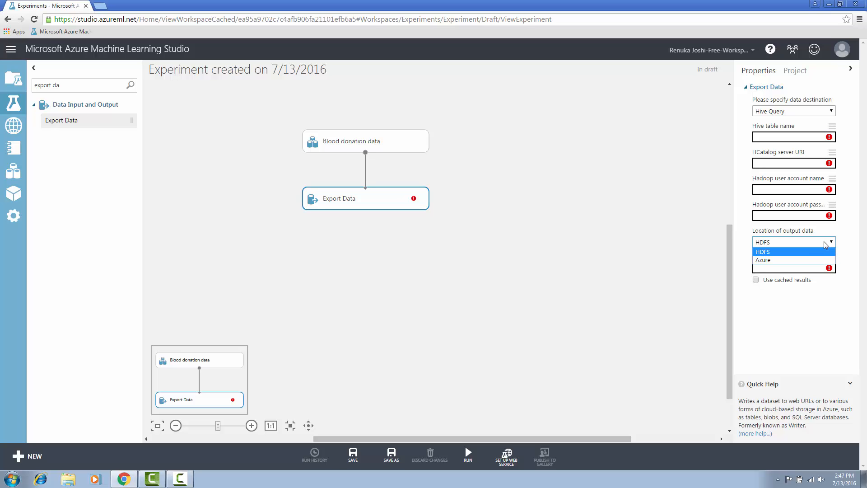
pyautogui.click(817, 260)
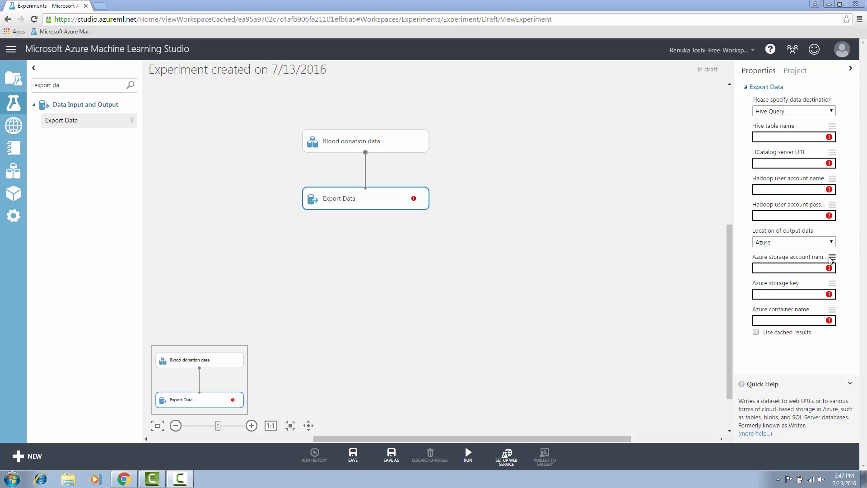
pyautogui.click(820, 290)
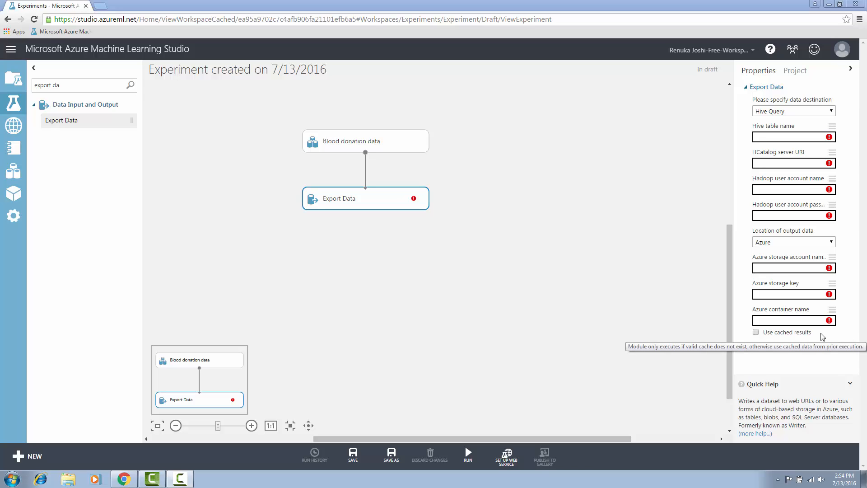
pyautogui.moveTo(470, 459)
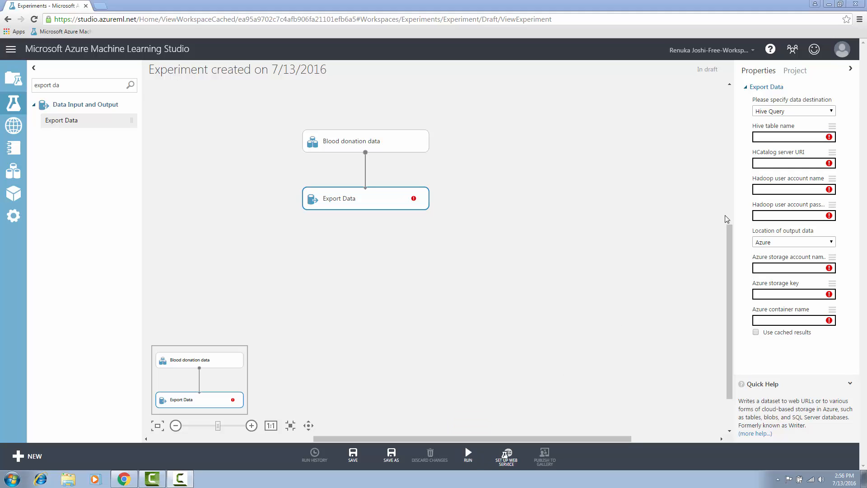
# Set the data destination to Azure SQL Database and copy the database server name t7bf0kx04s.database.windows.net from Sticky Notes
pyautogui.click(813, 112)
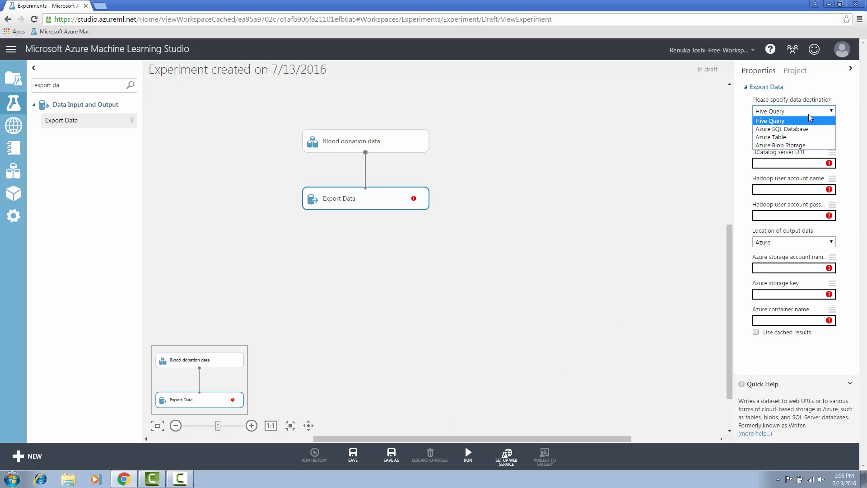
pyautogui.click(802, 129)
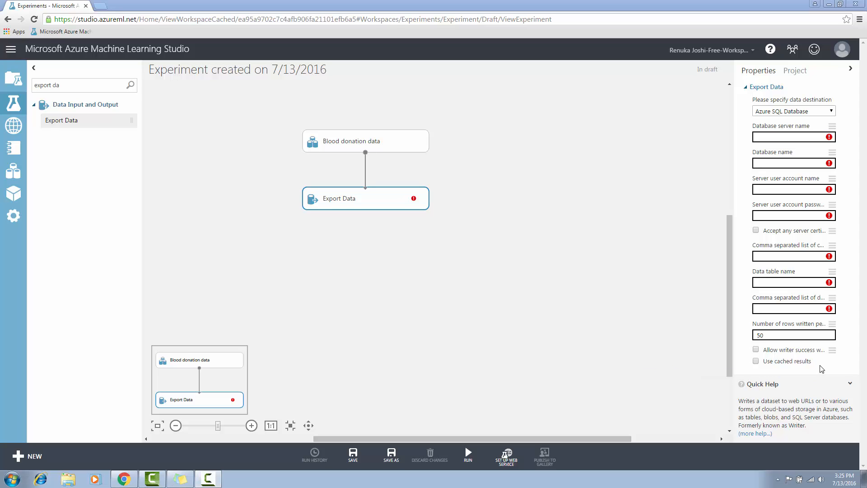
pyautogui.hotkey('alt', 'Tab')
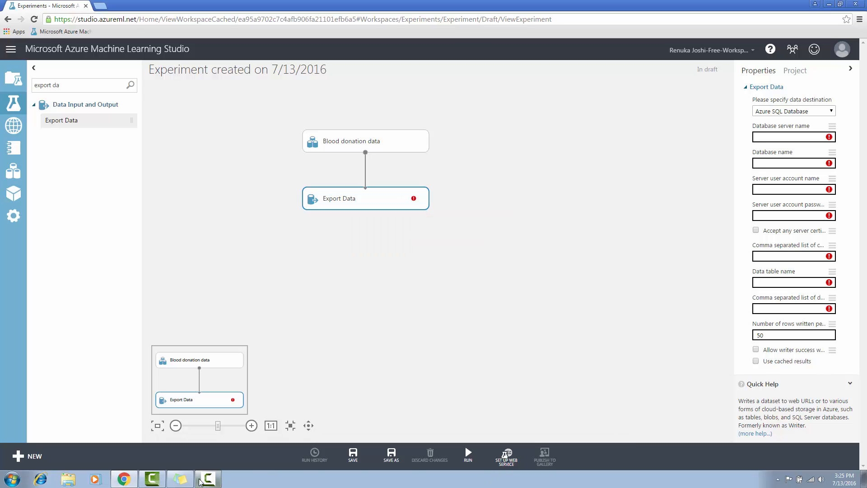
pyautogui.click(180, 478)
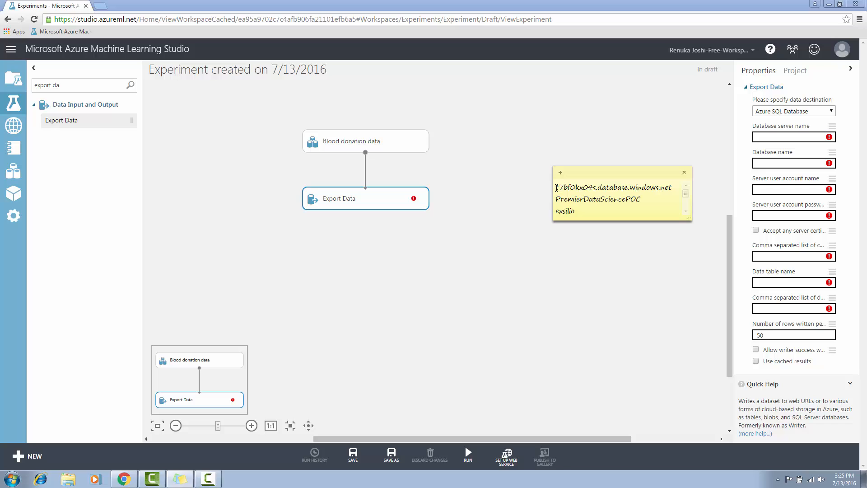
pyautogui.moveTo(556, 188); pyautogui.dragTo(674, 188)
pyautogui.hotkey('ctrl', 'c')
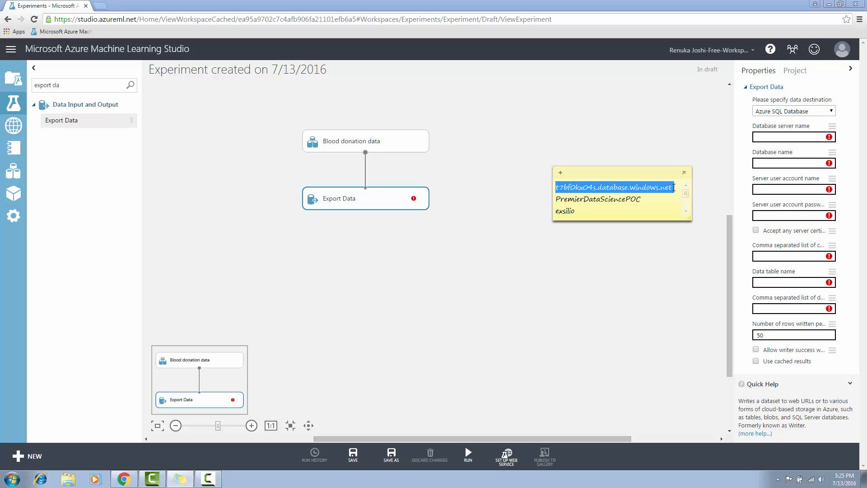
pyautogui.click(769, 138)
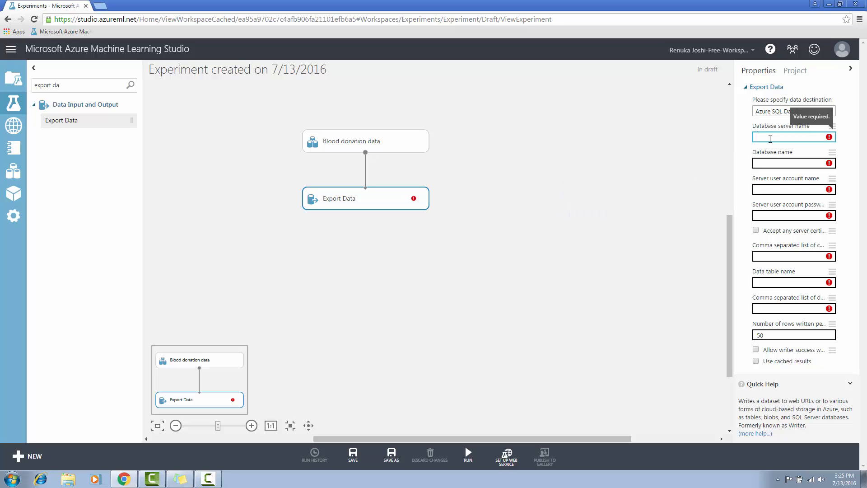
pyautogui.hotkey('ctrl', 'v')
# Copy PremierDataSciencePOC from the sticky note into Export Data's database name
pyautogui.click(772, 162)
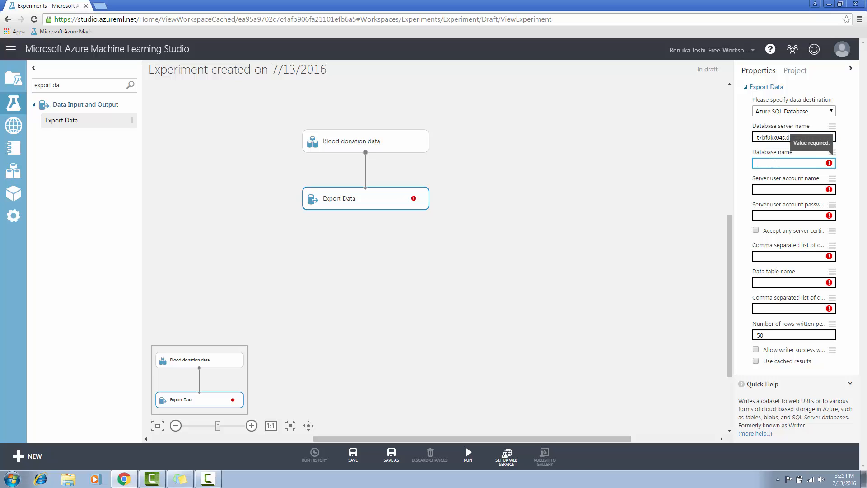
pyautogui.hotkey('alt', 'Tab')
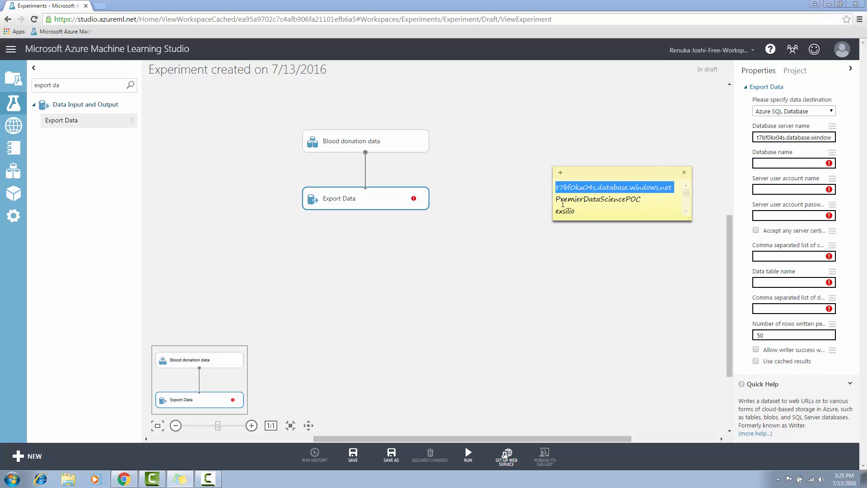
pyautogui.moveTo(556, 200); pyautogui.dragTo(642, 201)
pyautogui.hotkey('ctrl', 'c')
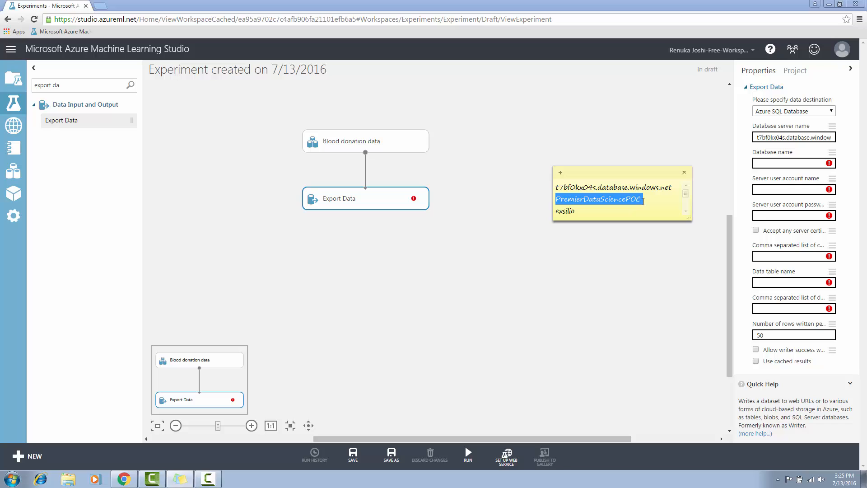
pyautogui.click(773, 165)
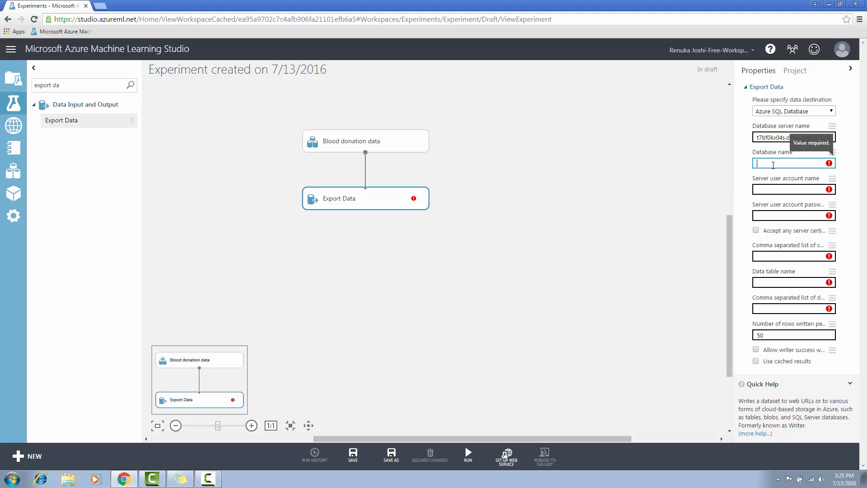
pyautogui.hotkey('ctrl', 'v')
# Copy the server user account name from the sticky note into Export Data and enter the server user account password
pyautogui.hotkey('alt', 'Tab')
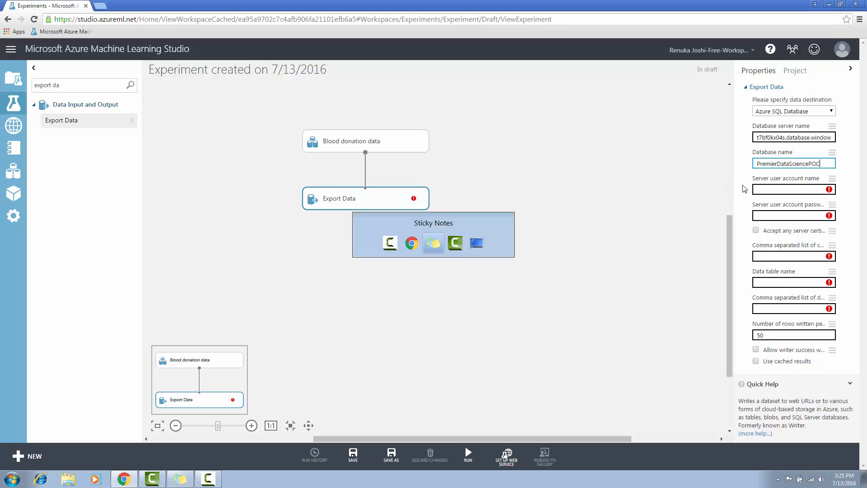
pyautogui.moveTo(556, 210); pyautogui.dragTo(576, 210)
pyautogui.hotkey('ctrl', 'c')
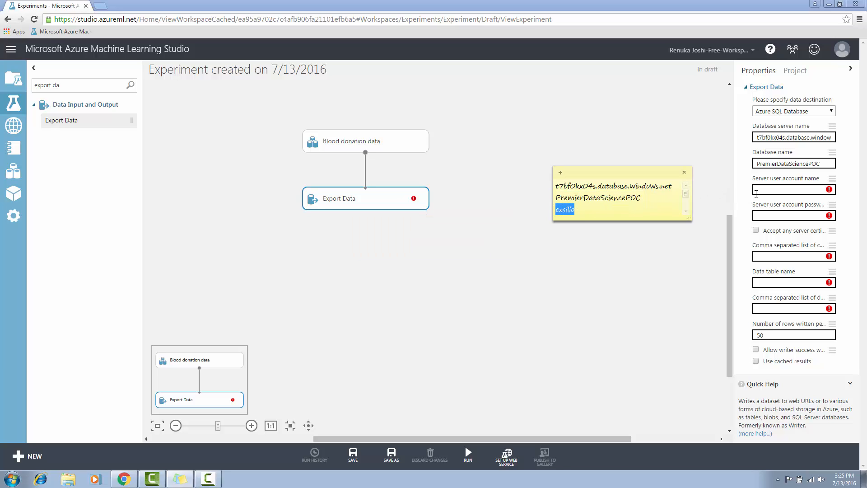
pyautogui.click(770, 190)
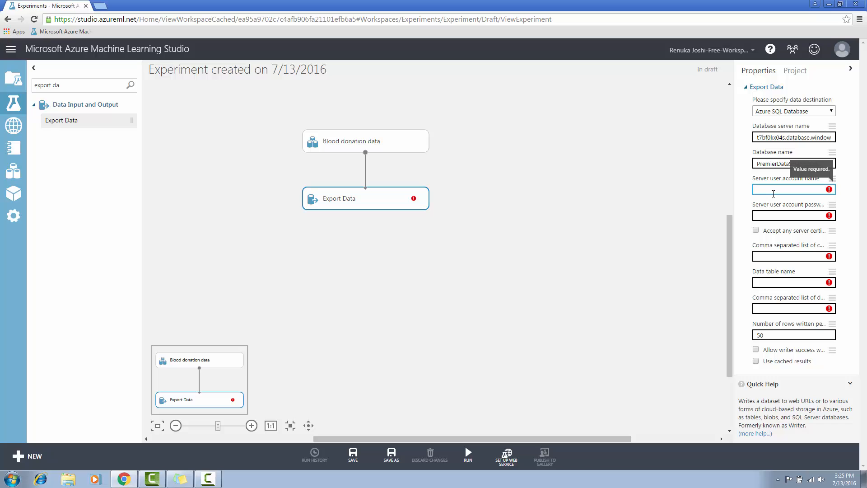
pyautogui.hotkey('ctrl', 'v')
pyautogui.click(771, 215)
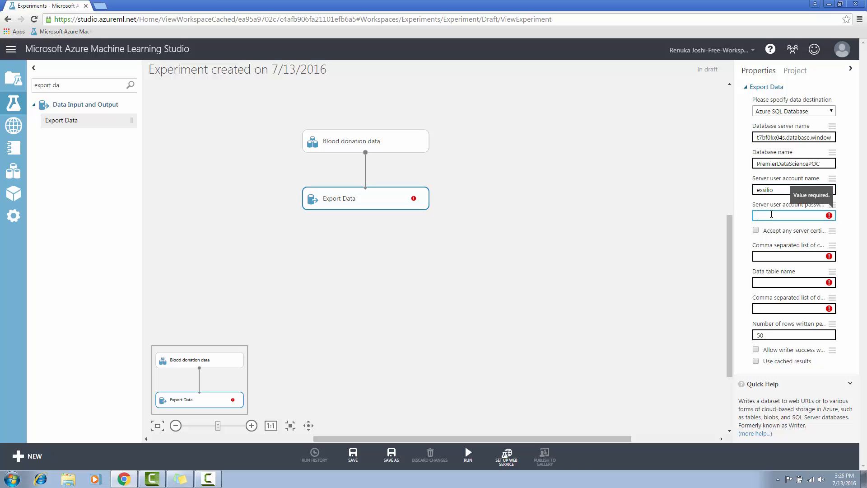
pyautogui.write('••••••')
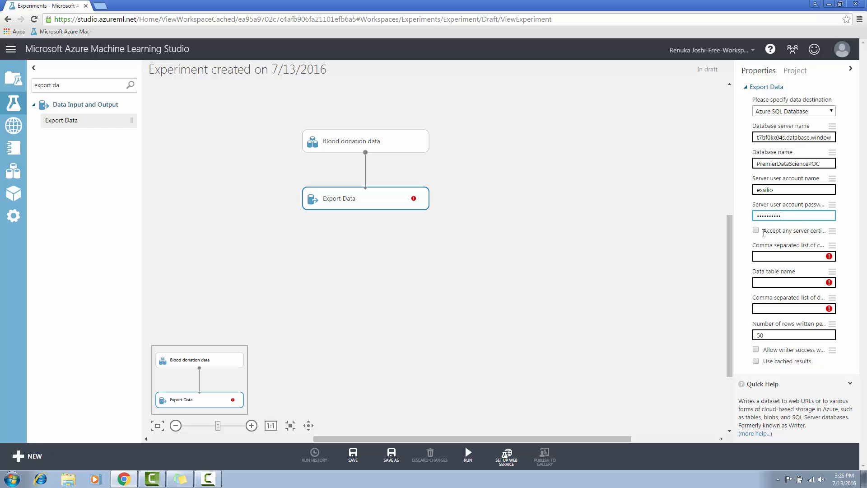
pyautogui.click(784, 257)
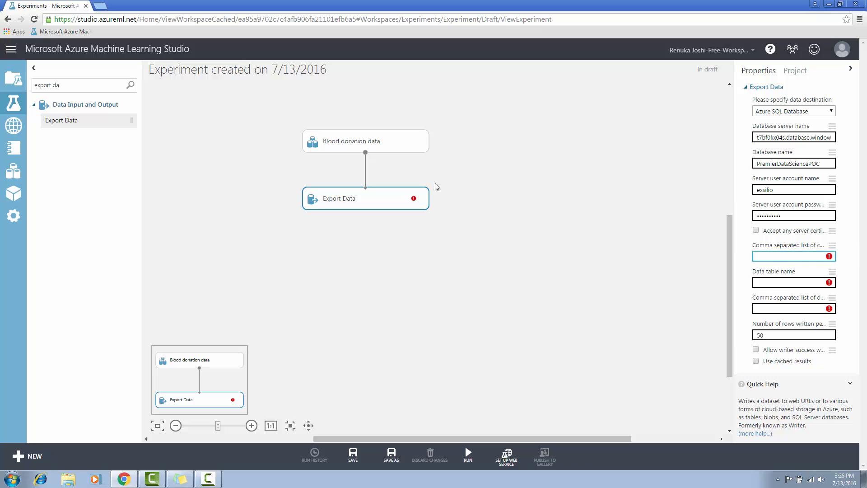
# Visualize the Blood donation data output to review its column names, dismiss the browser's password-saving offer, and close the view
pyautogui.rightClick(366, 154)
pyautogui.click(397, 177)
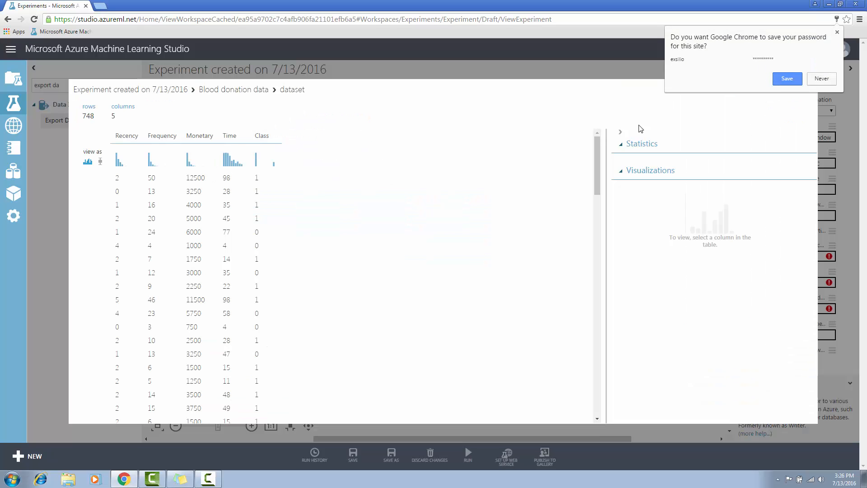
pyautogui.click(836, 33)
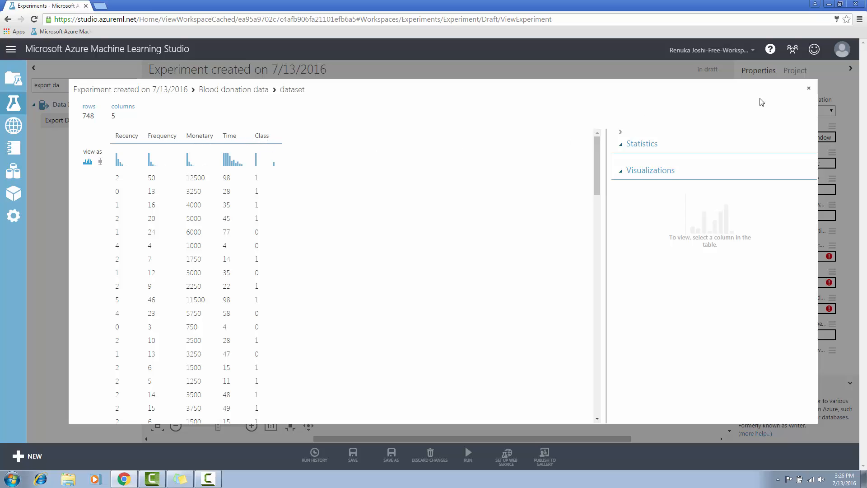
pyautogui.click(809, 90)
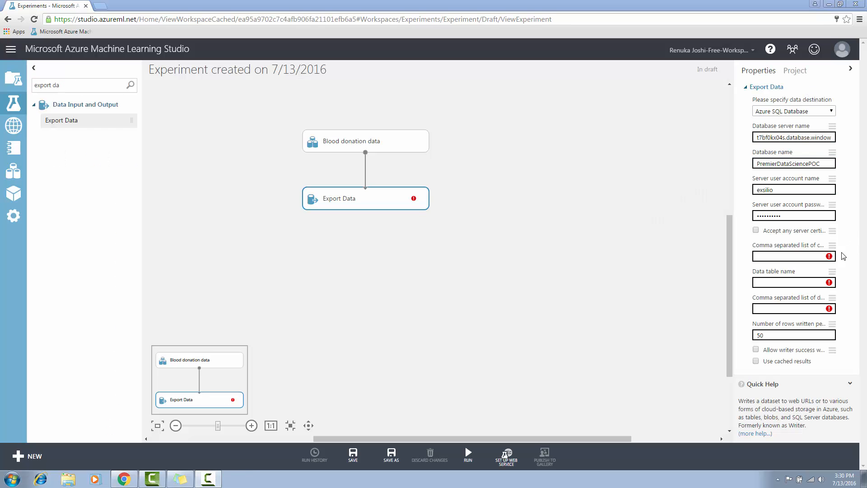
# Copy "Recency, Frequency, Monetary, Time, Class" from the sticky note into Export Data's first comma-separated column list
pyautogui.click(806, 258)
pyautogui.click(180, 478)
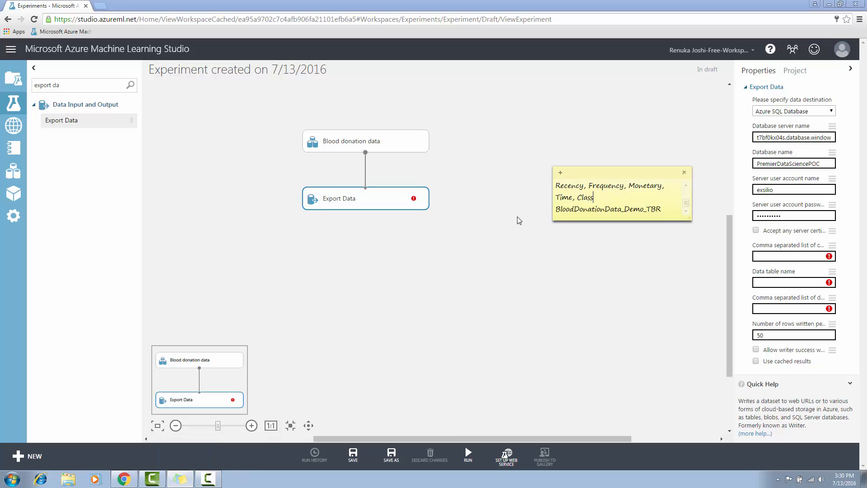
pyautogui.moveTo(593, 198); pyautogui.dragTo(551, 189)
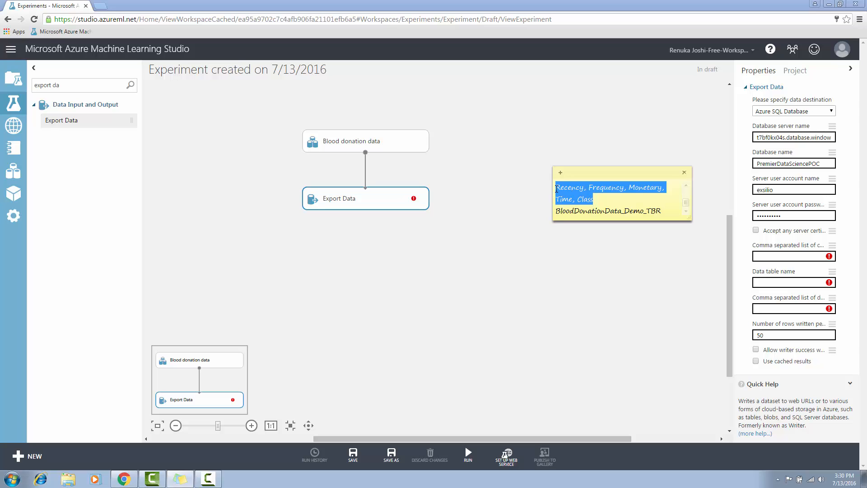
pyautogui.click(788, 256)
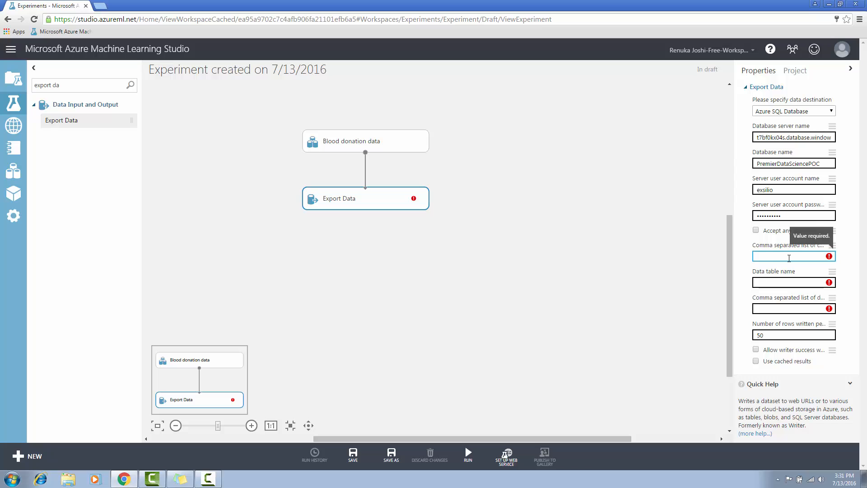
pyautogui.write('Recency, Frequency, Time, Class')
# Copy BloodDonationData_Demo_TBR from the sticky note into Export Data's data table name
pyautogui.click(785, 283)
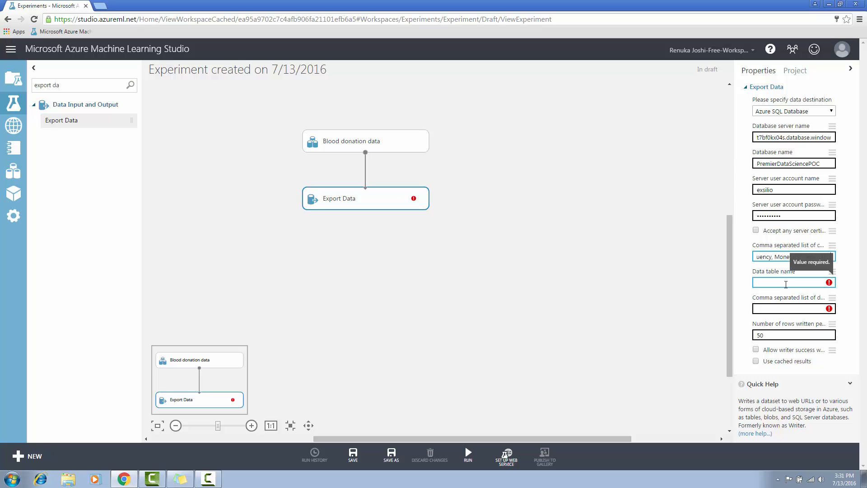
pyautogui.click(181, 480)
pyautogui.moveTo(661, 209); pyautogui.dragTo(553, 215)
pyautogui.hotkey('ctrl', 'c')
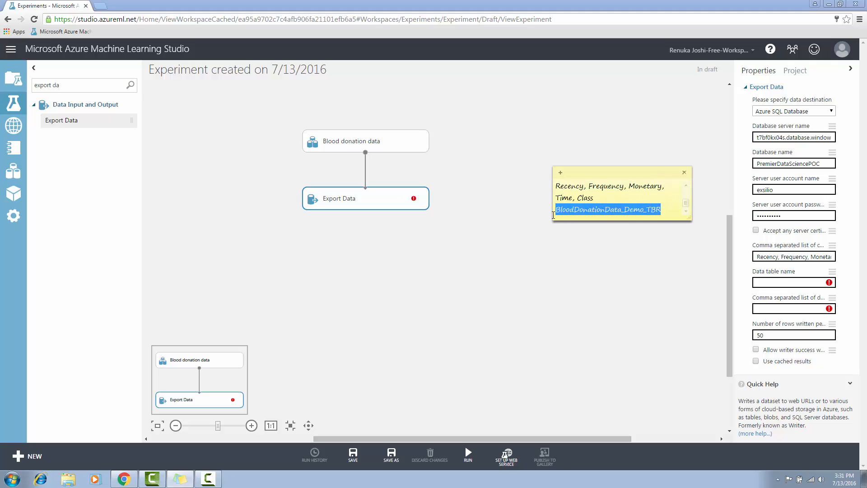
pyautogui.click(785, 283)
pyautogui.hotkey('ctrl', 'v')
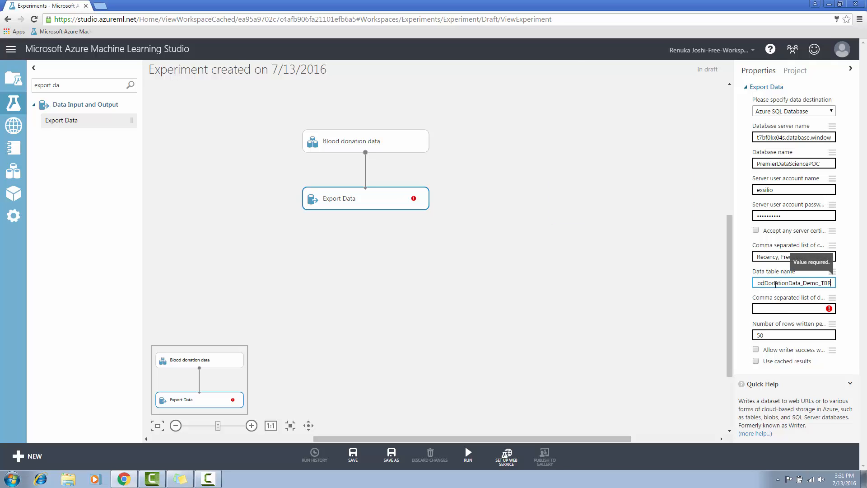
# Copy the filled-in column list, Recency, Frequency, Monetary, Time, Class, into the comma-separated list of datatable columns
pyautogui.click(771, 310)
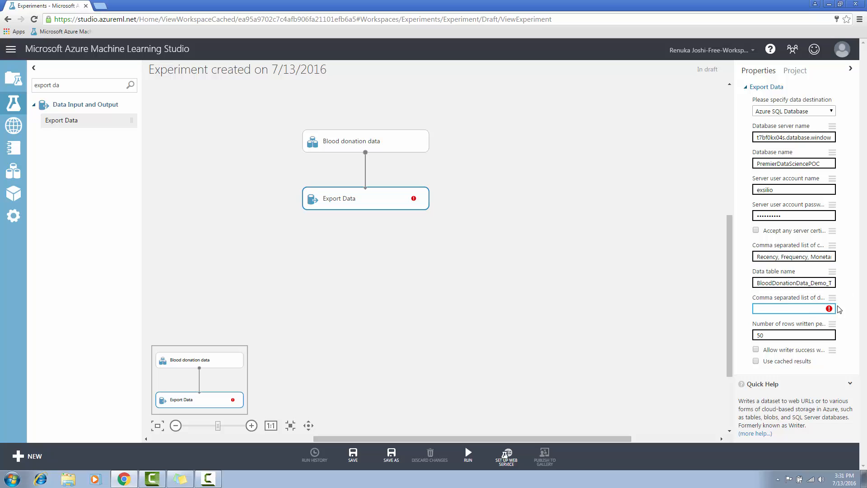
pyautogui.click(766, 256)
pyautogui.hotkey('ctrl', 'a')
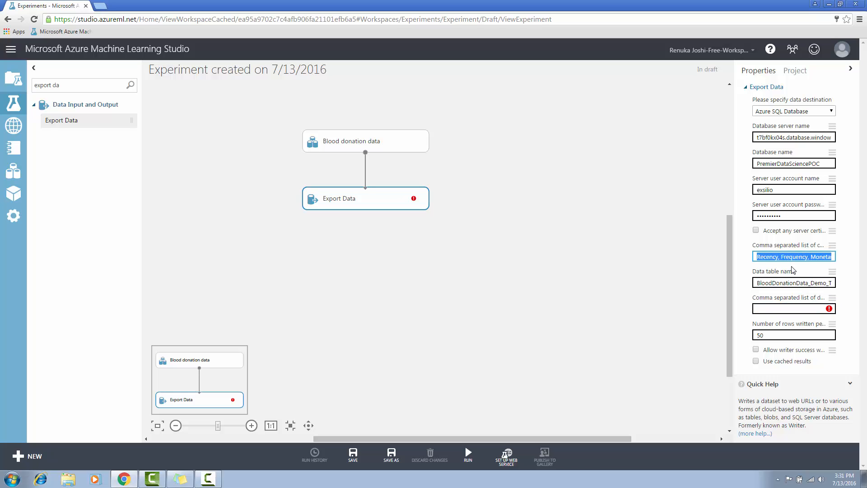
pyautogui.click(782, 307)
pyautogui.write('Recency, Frequency, Monetary, Time, Class')
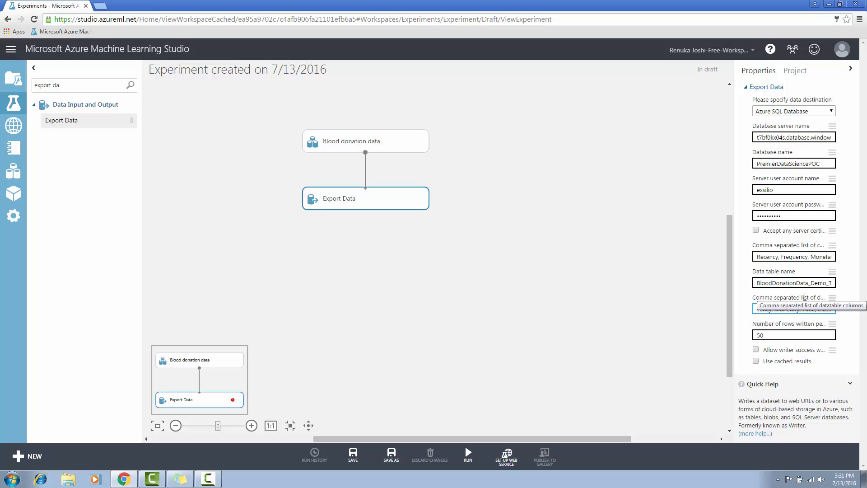
# Set Export Data's number of rows written per operation to 100
pyautogui.click(784, 336)
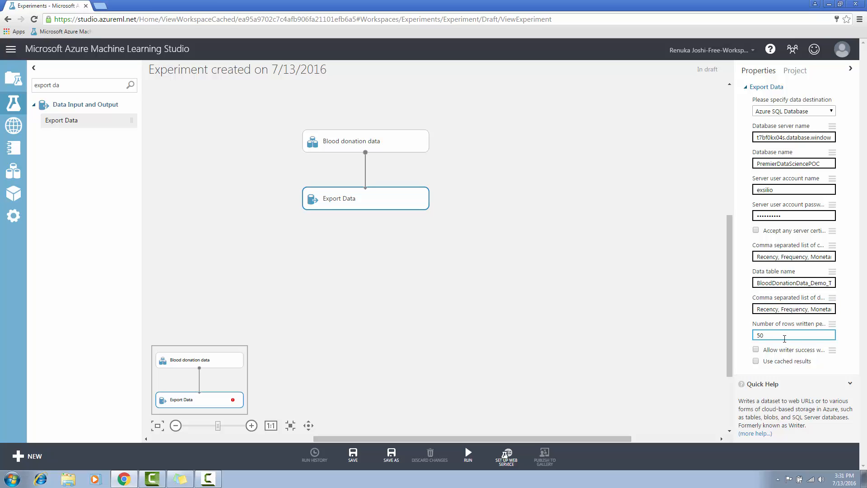
pyautogui.press('BackSpace')
pyautogui.press('BackSpace')
pyautogui.write('100')
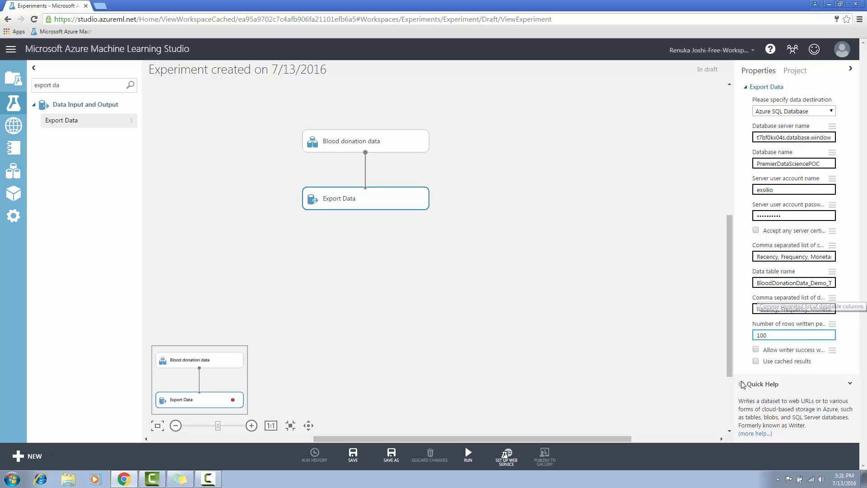
# Enable the use of cached results for Export Data and run the experiment
pyautogui.click(756, 361)
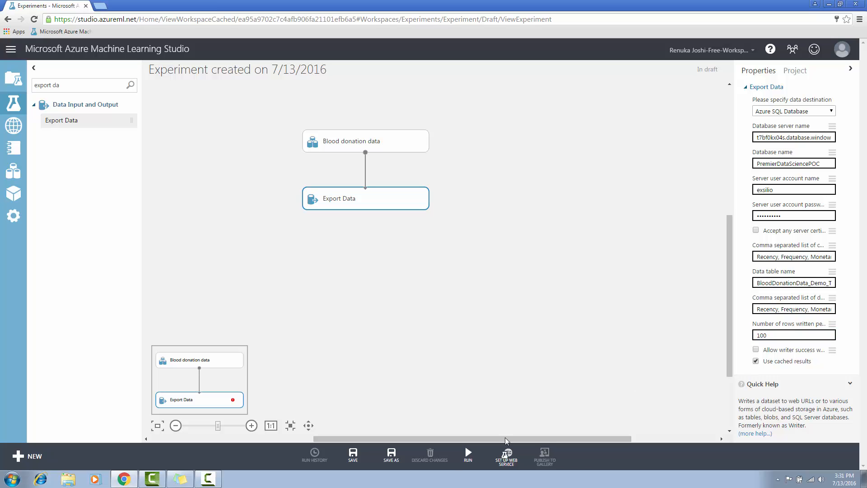
pyautogui.click(472, 454)
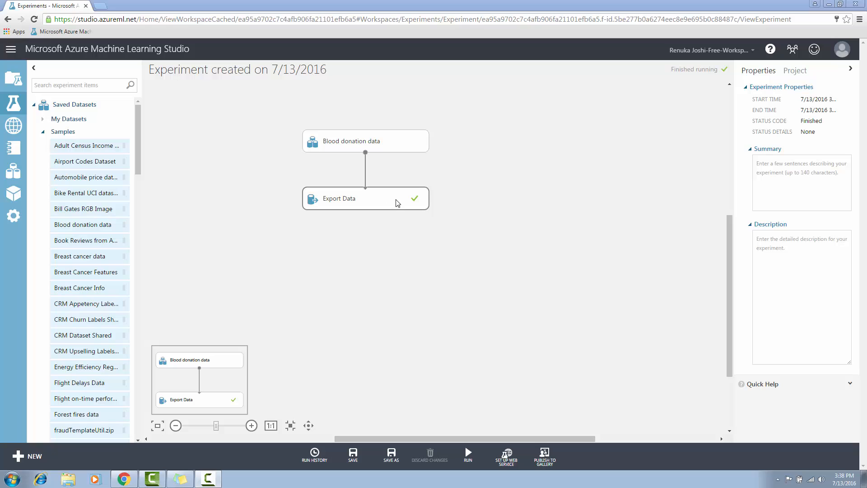
# Select the Export Data module and set its data destination to Azure Table
pyautogui.click(397, 202)
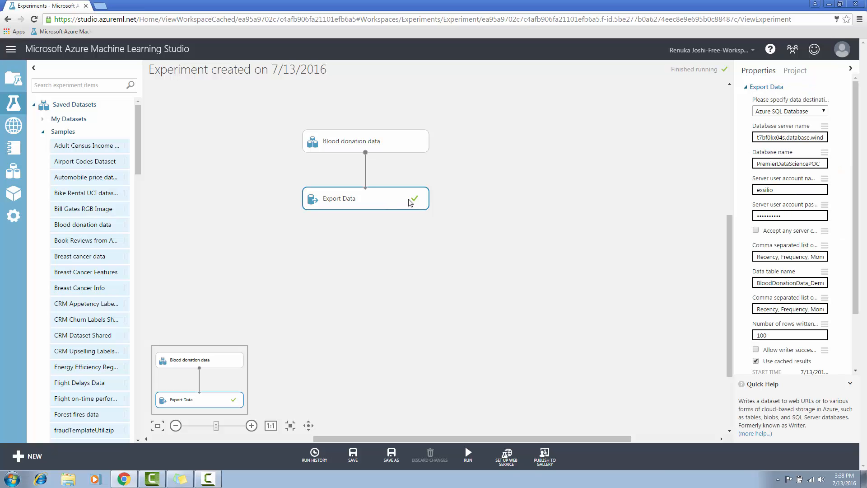
pyautogui.click(786, 113)
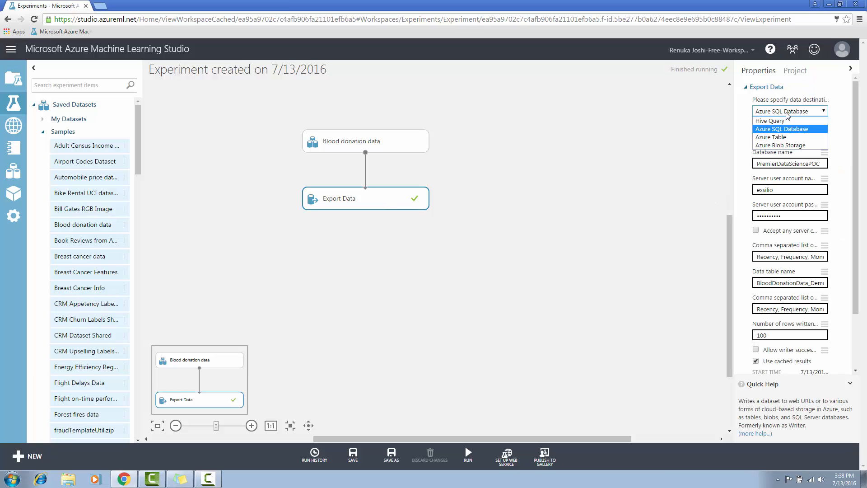
pyautogui.click(786, 137)
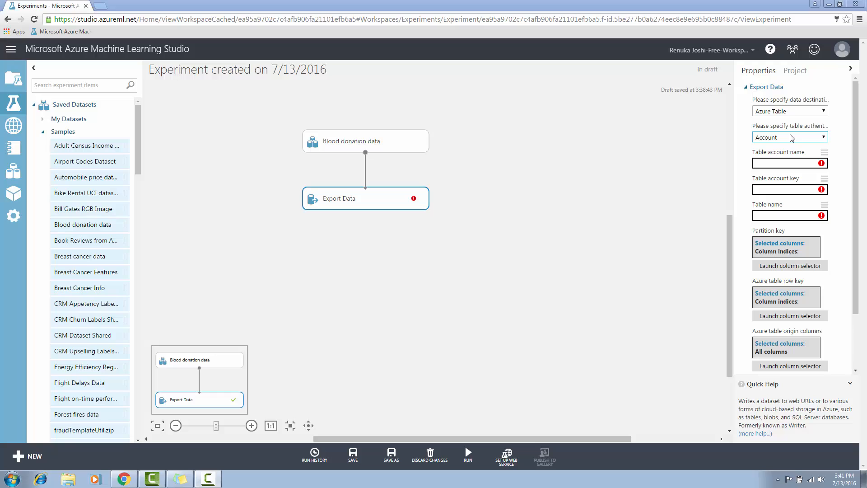
# Switch the table authentication type to SAS to inspect its URI field, and set it back to Account
pyautogui.click(793, 138)
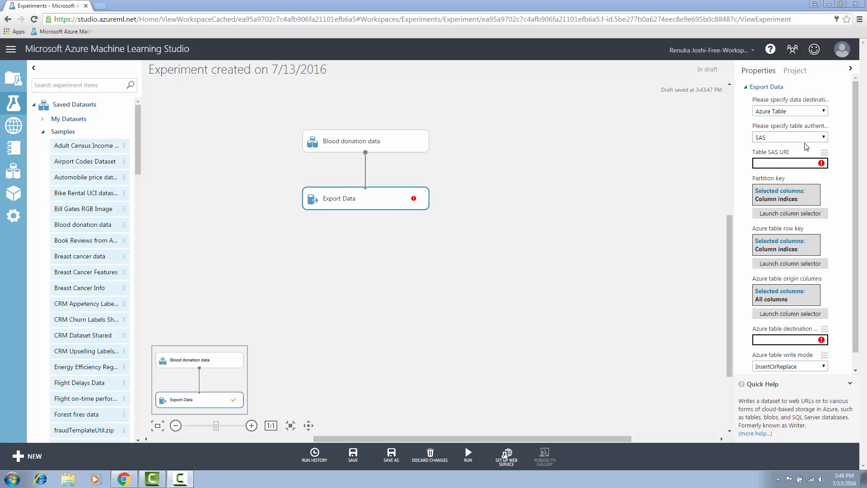
pyautogui.click(804, 160)
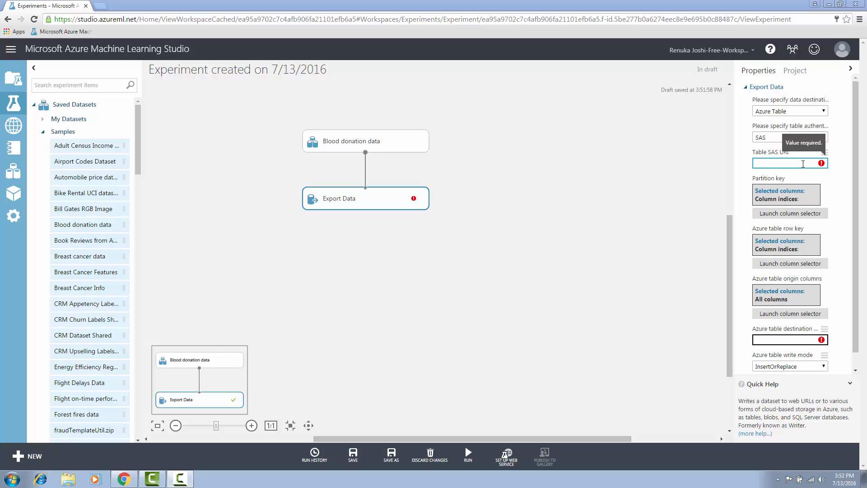
pyautogui.click(799, 137)
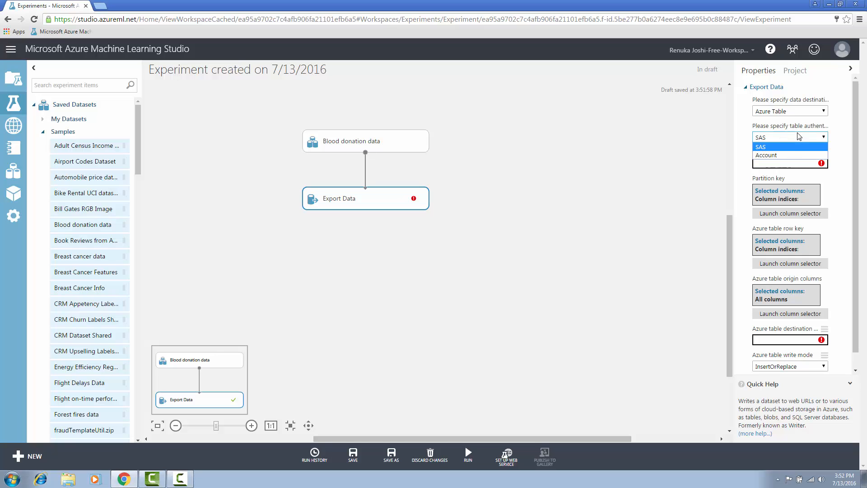
pyautogui.click(788, 155)
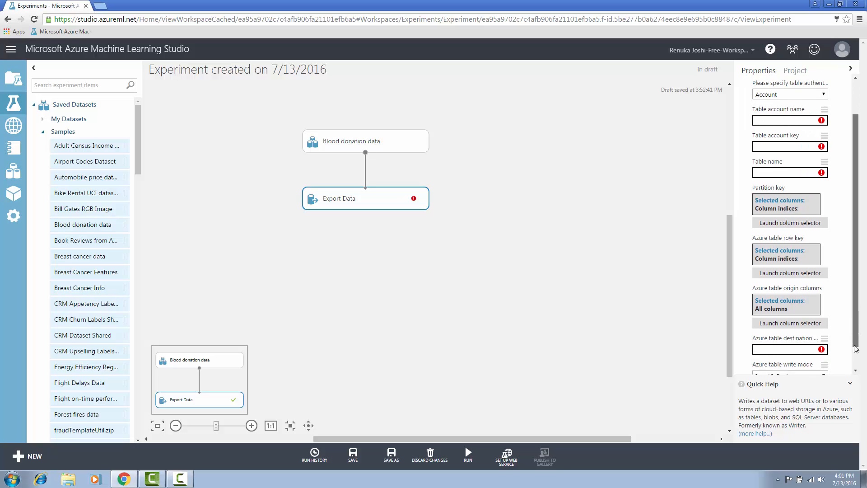
# Review the remaining Azure Table export settings, including the available table write modes
pyautogui.scroll(-2, 855, 347)
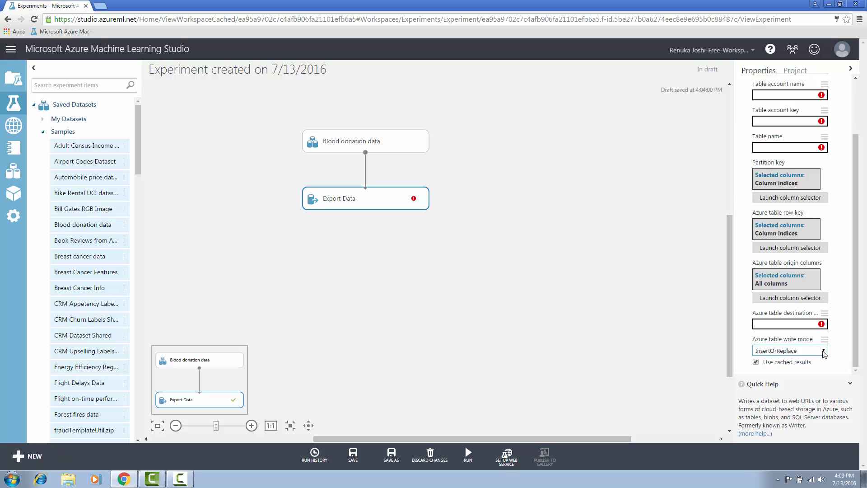
pyautogui.click(822, 351)
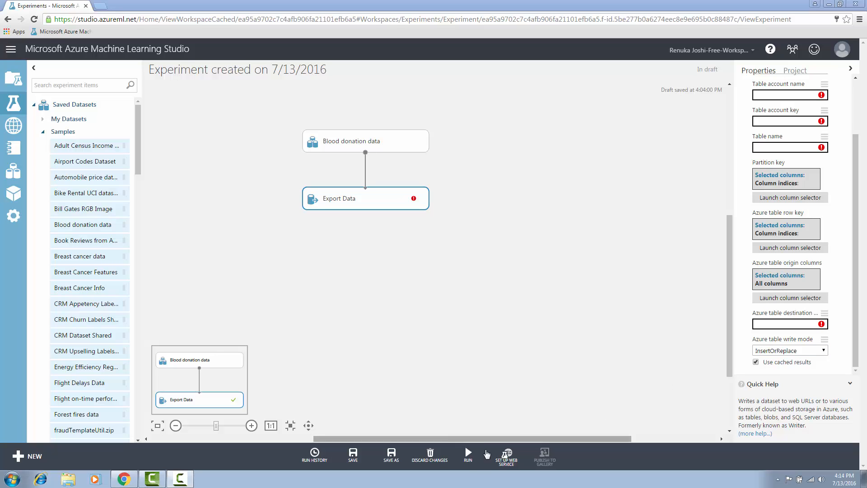
pyautogui.moveTo(469, 463)
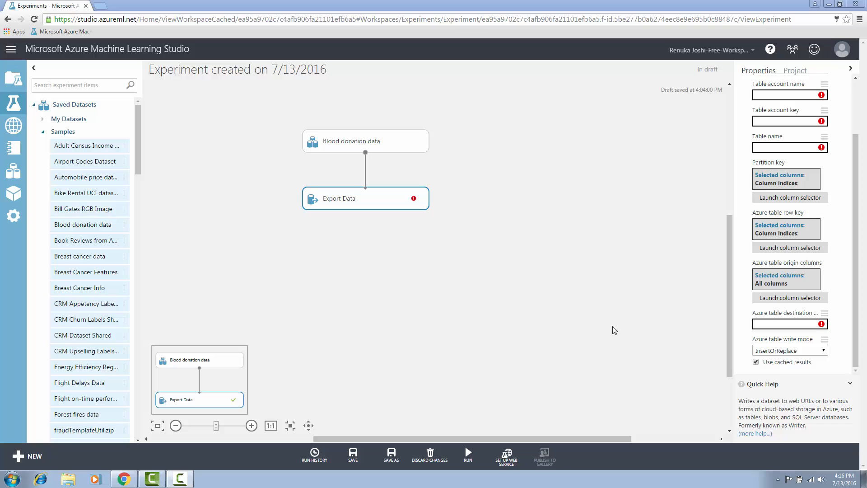
# Change Export Data's data destination to Azure Blob Storage
pyautogui.scroll(3, 800, 234)
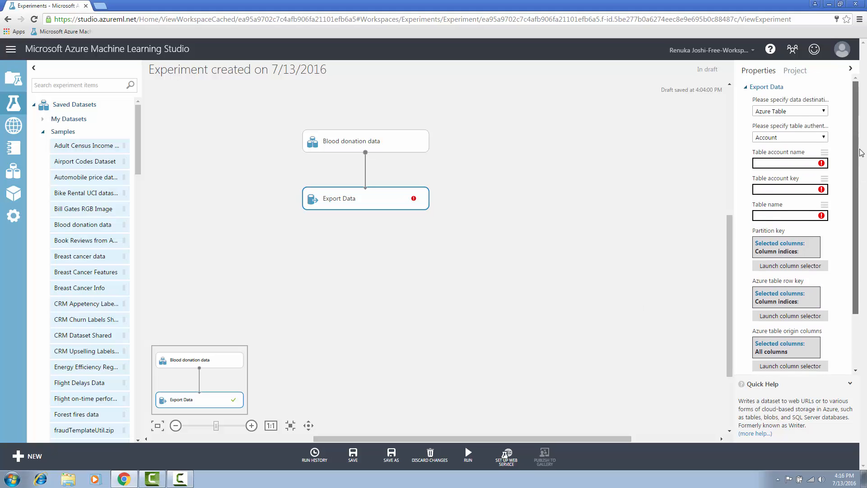
pyautogui.click(799, 111)
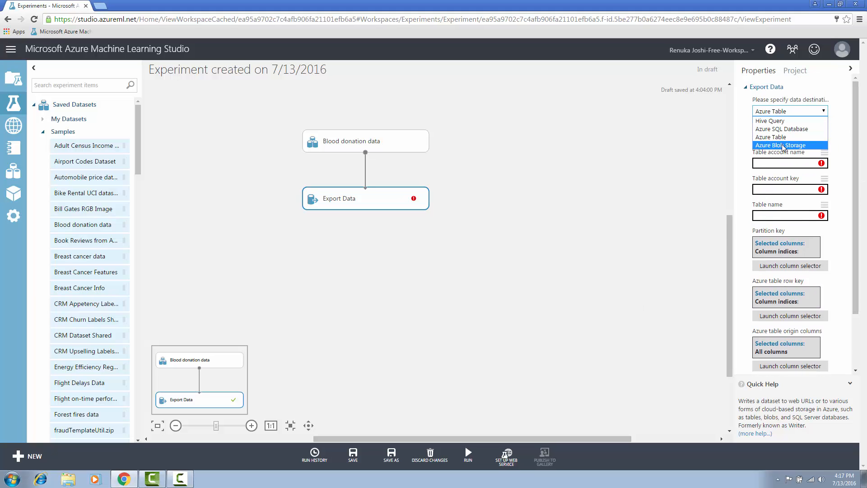
pyautogui.click(782, 145)
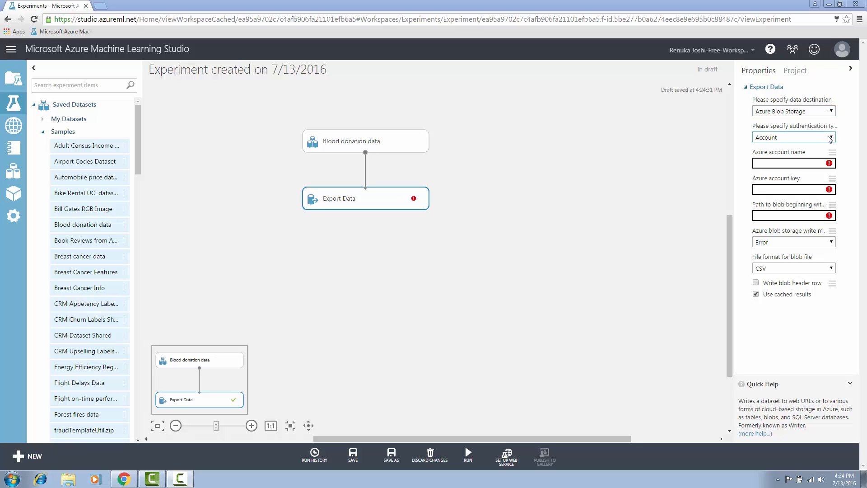
# Switch the blob authentication type to SAS to inspect its settings, and return it to Account
pyautogui.click(830, 138)
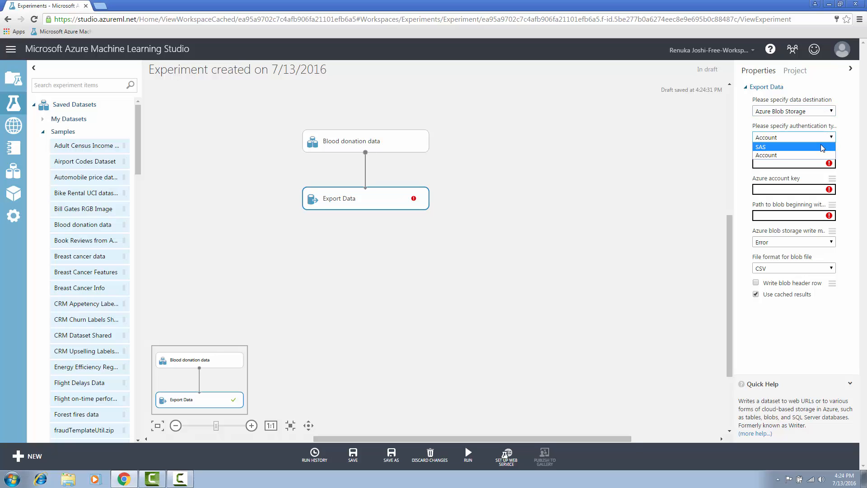
pyautogui.click(821, 147)
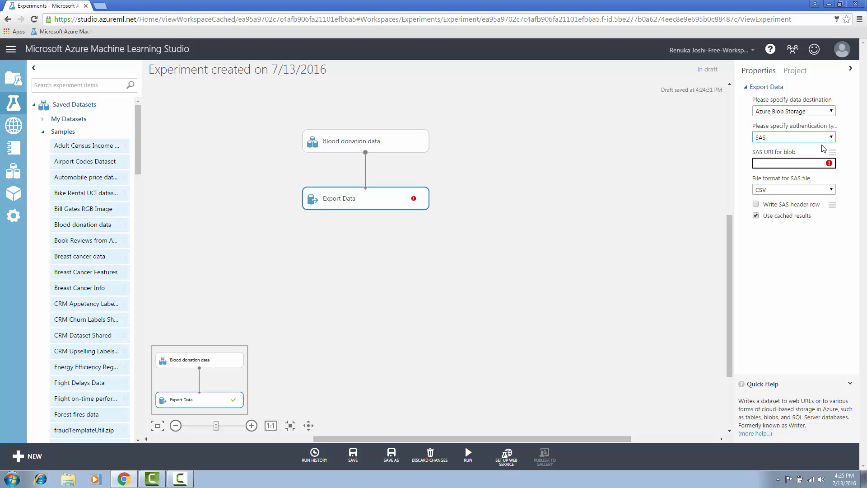
pyautogui.click(819, 163)
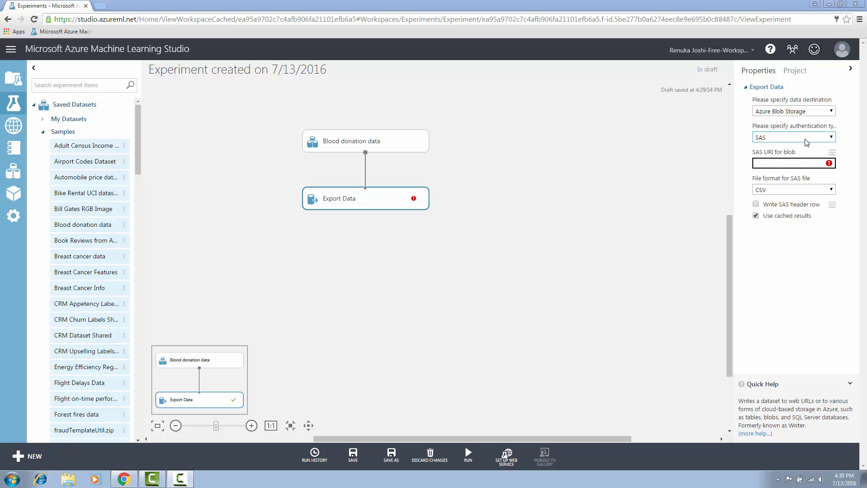
pyautogui.click(808, 138)
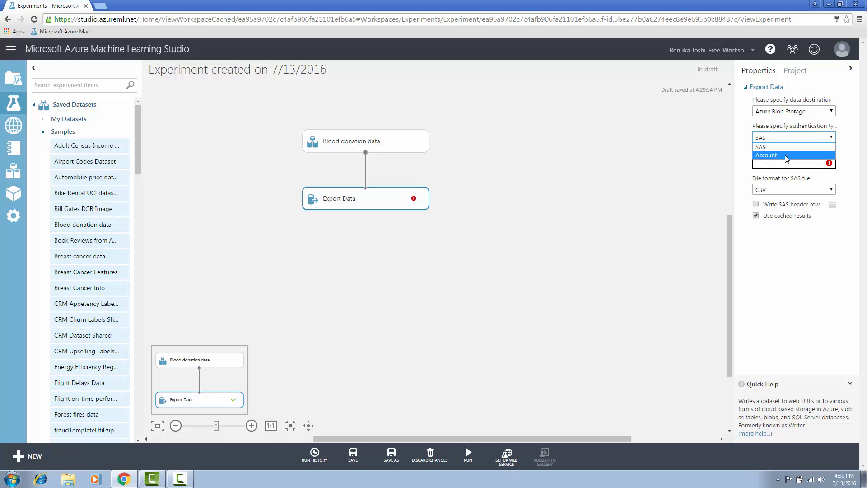
pyautogui.click(787, 155)
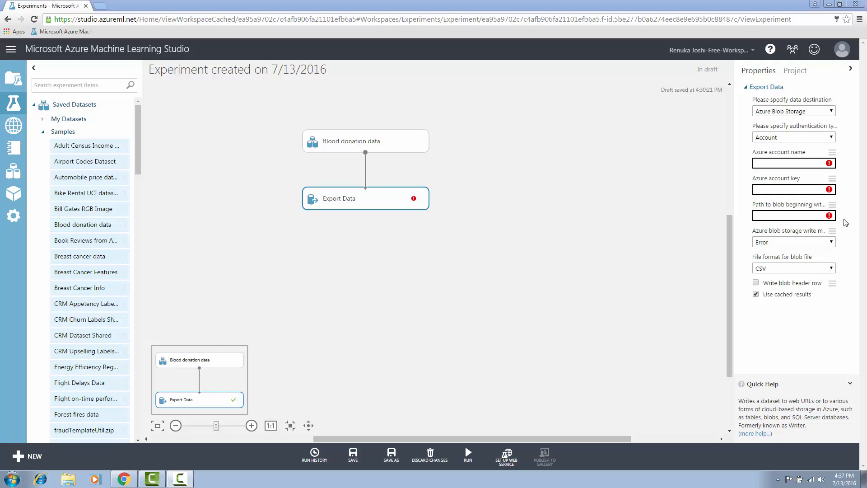
# Review the available blob storage write modes and blob file formats, and show the experiment's run options
pyautogui.click(821, 243)
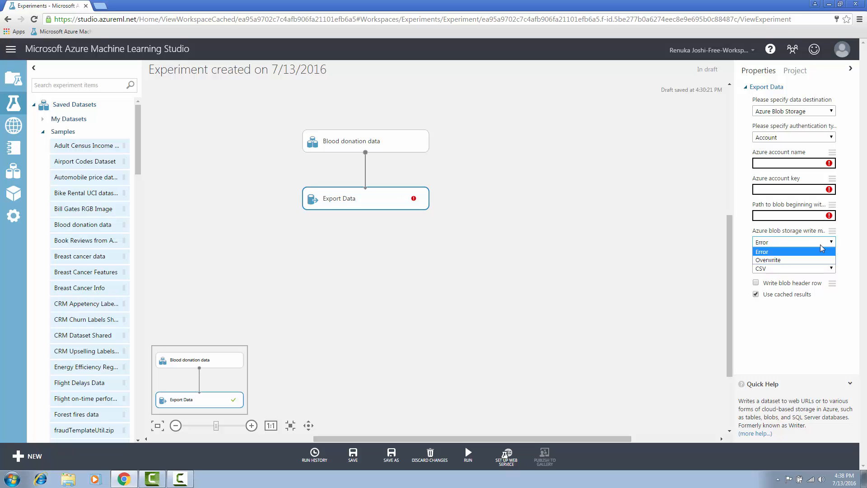
pyautogui.click(821, 245)
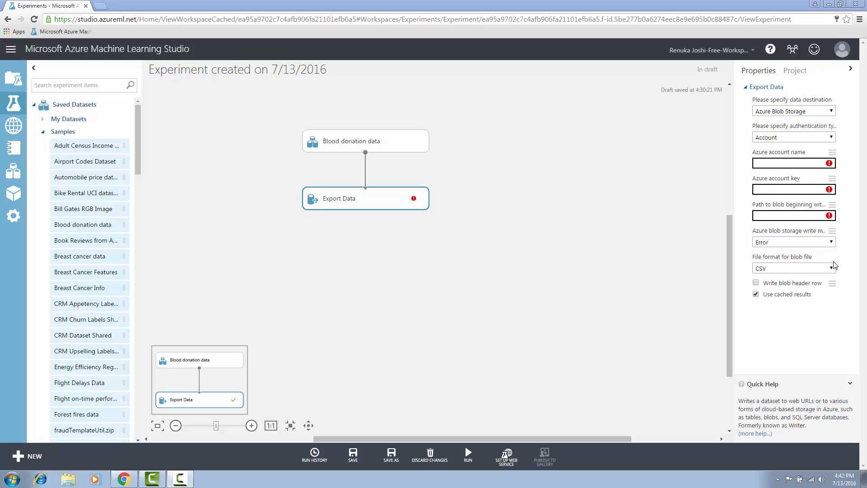
pyautogui.click(829, 268)
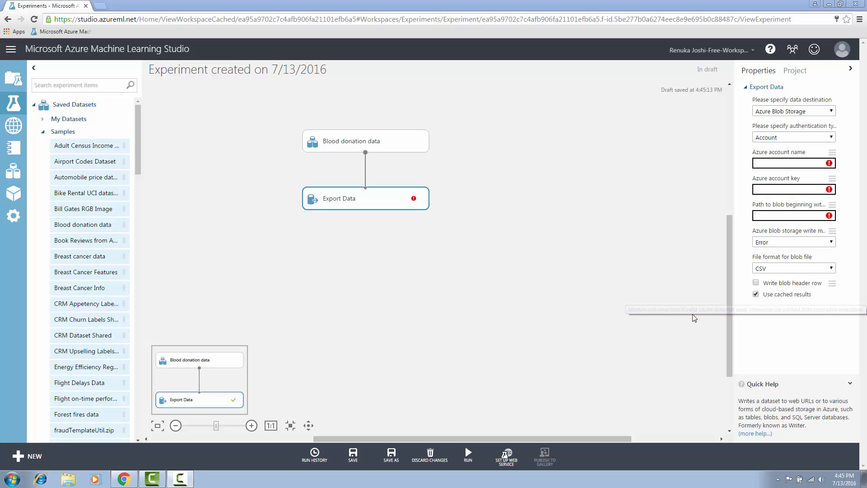
pyautogui.moveTo(473, 454)
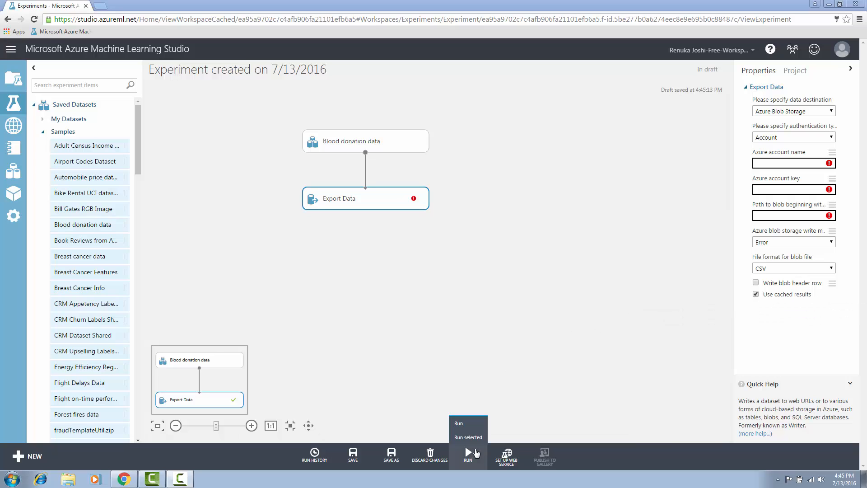